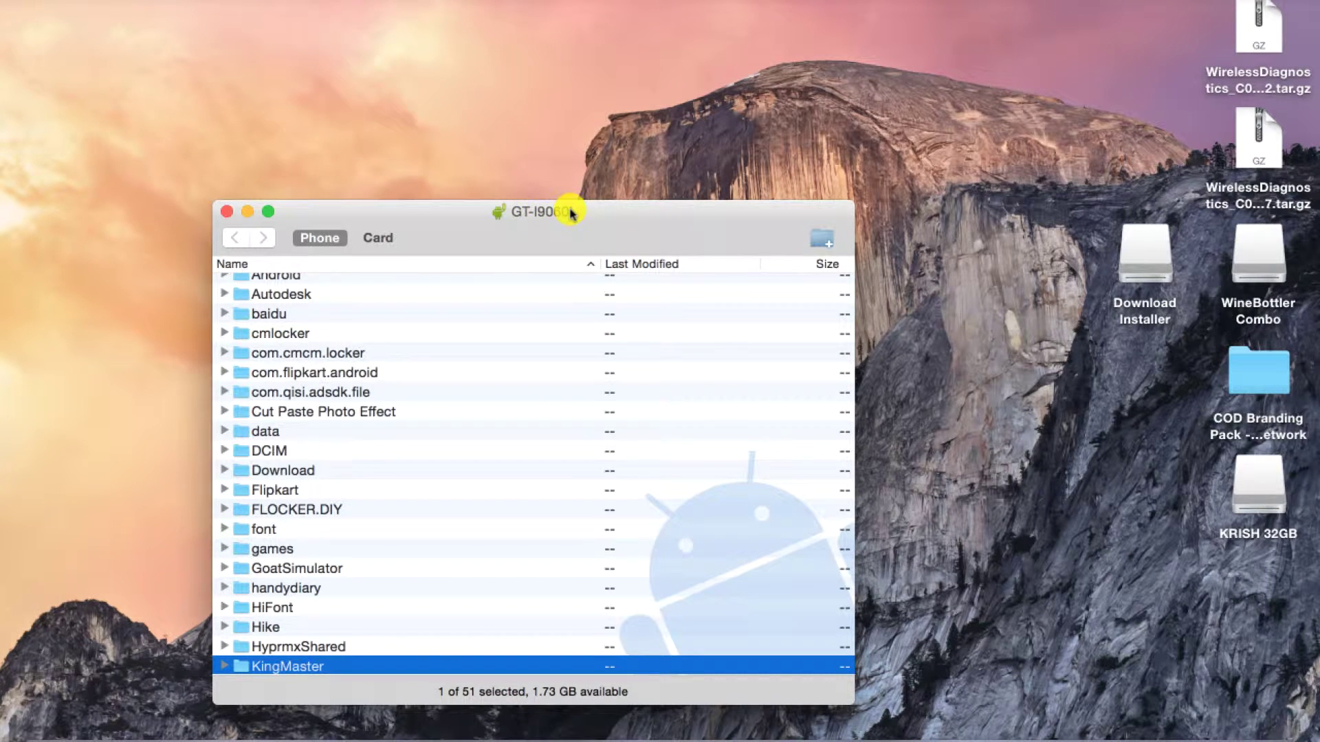
Maximize the phone's file window and move through the folder list toward Music.
double_click(570, 213)
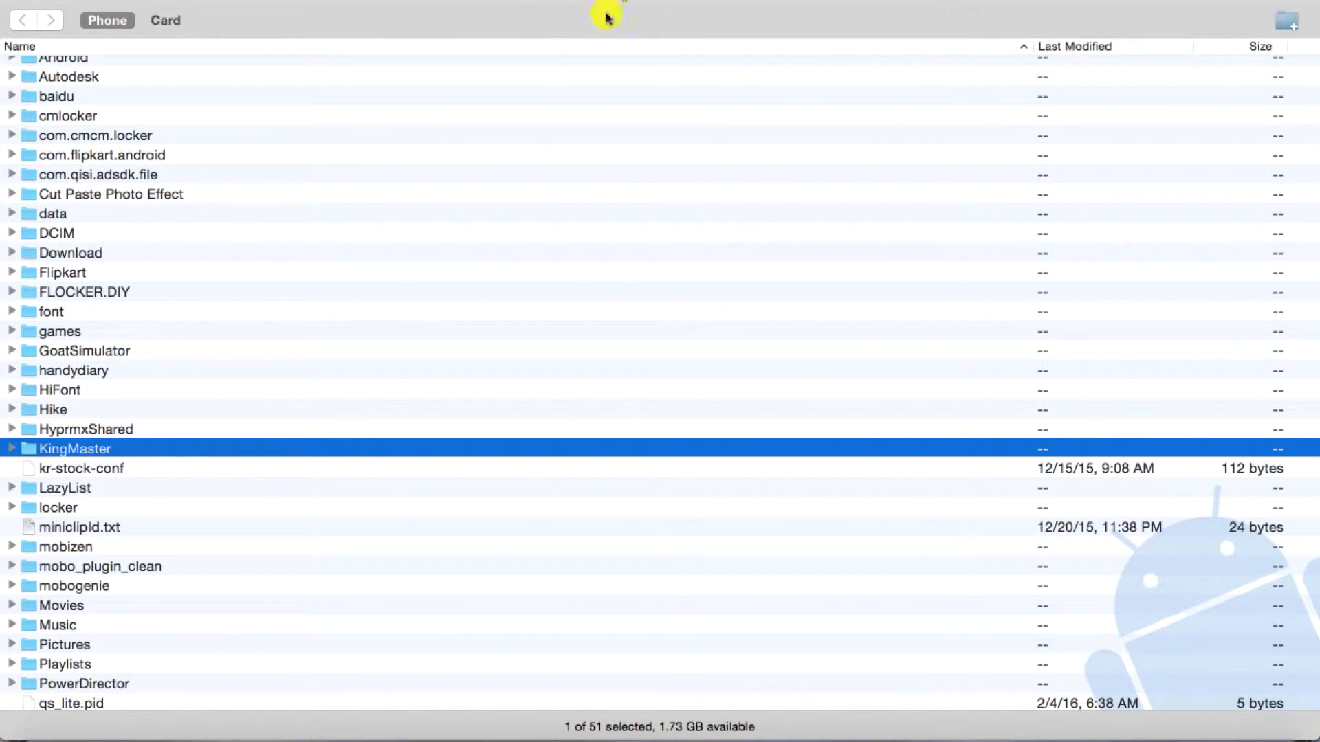
key("Down")
key("Down")
key("Down")
key("Down")
key("Down")
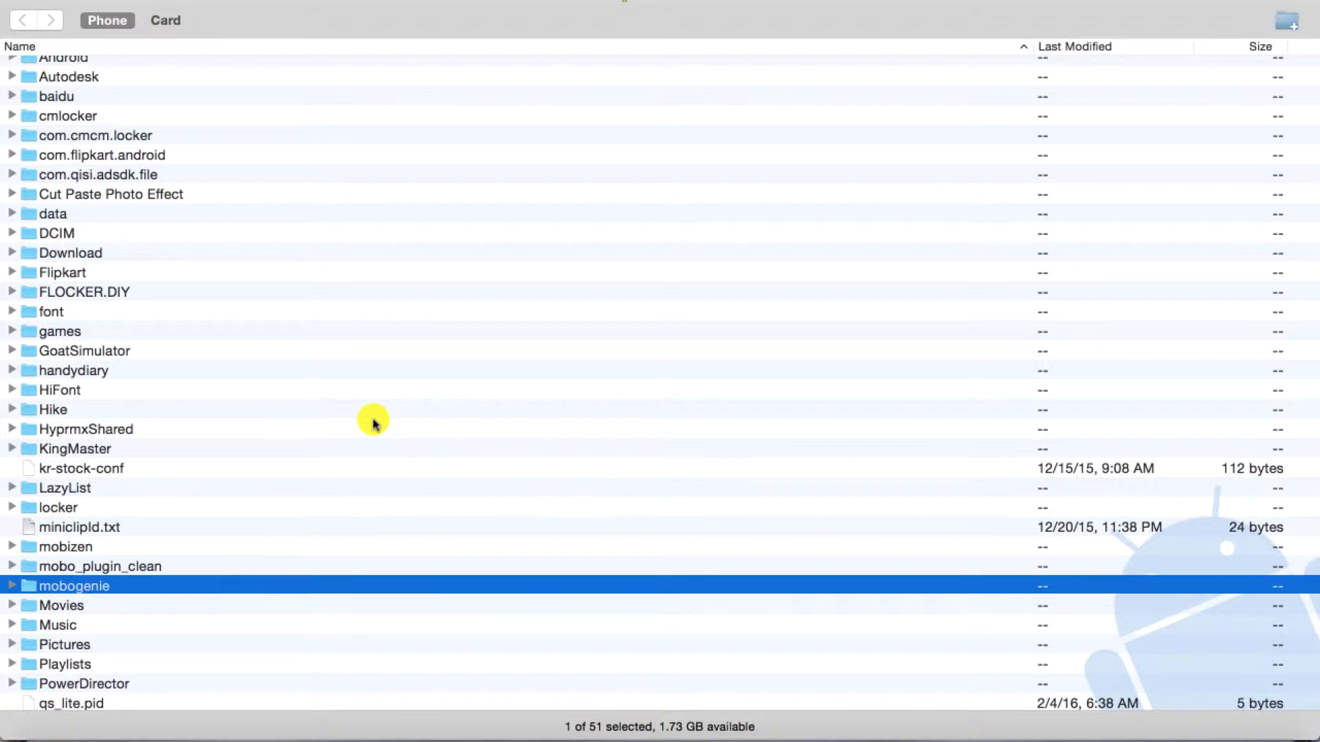
key("Up")
key("Down")
key("Down")
key("Down")
key("Down")
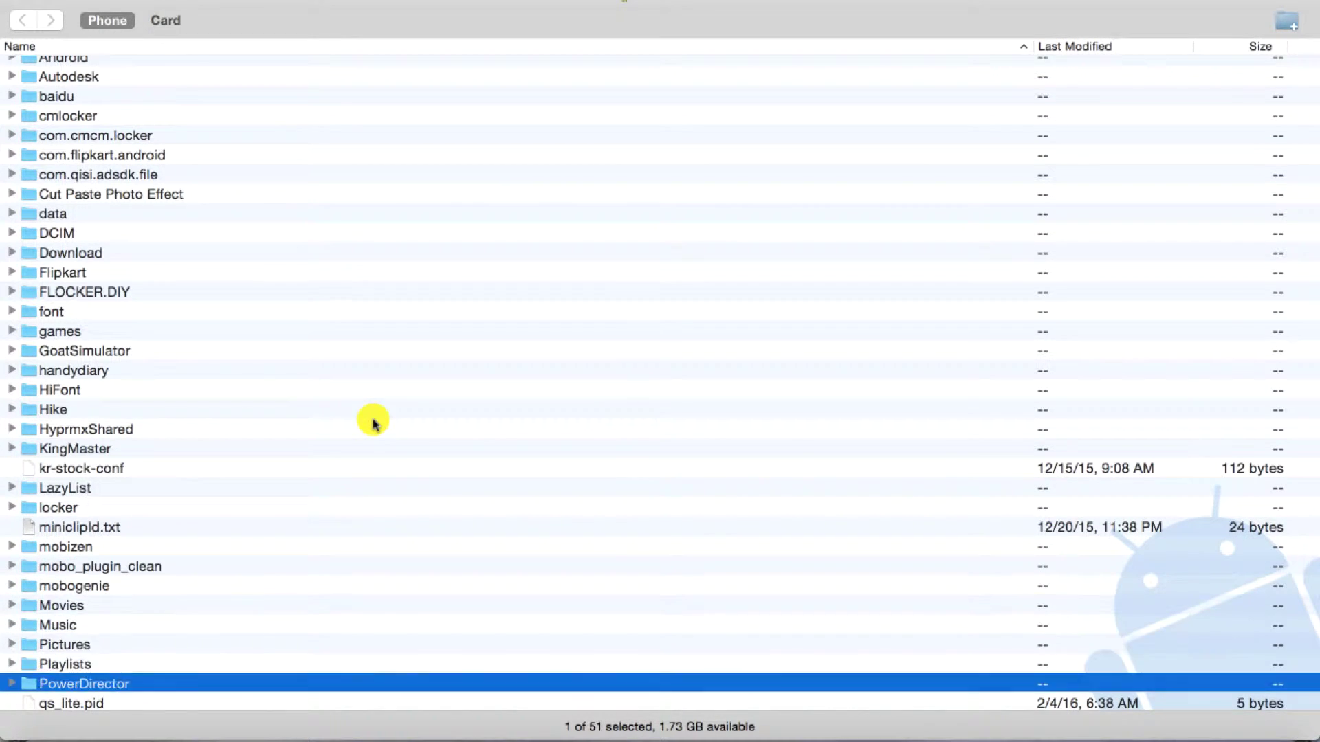
key("Down")
key("Down")
key("Down")
key("Down")
key("Up")
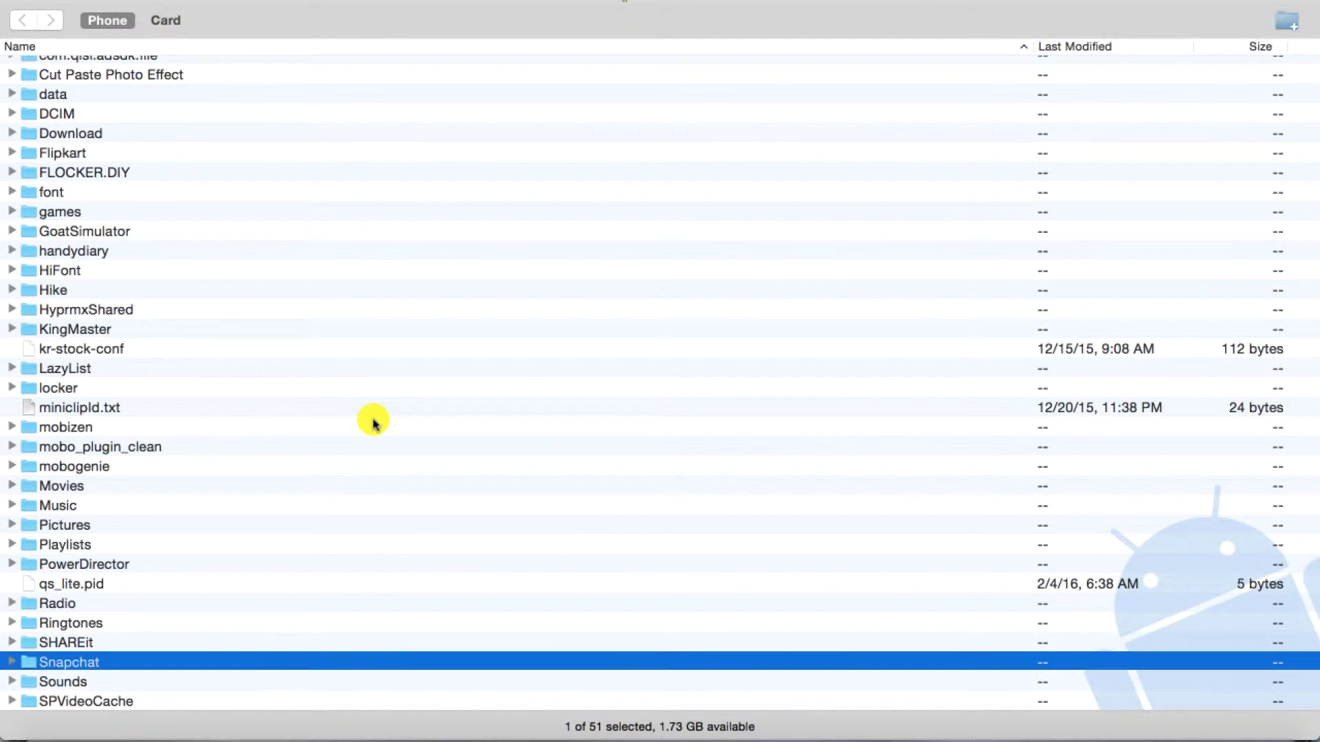
key("Up")
key("Up")
key("Up")
key("Up")
key("Up")
key("Up")
key("Up")
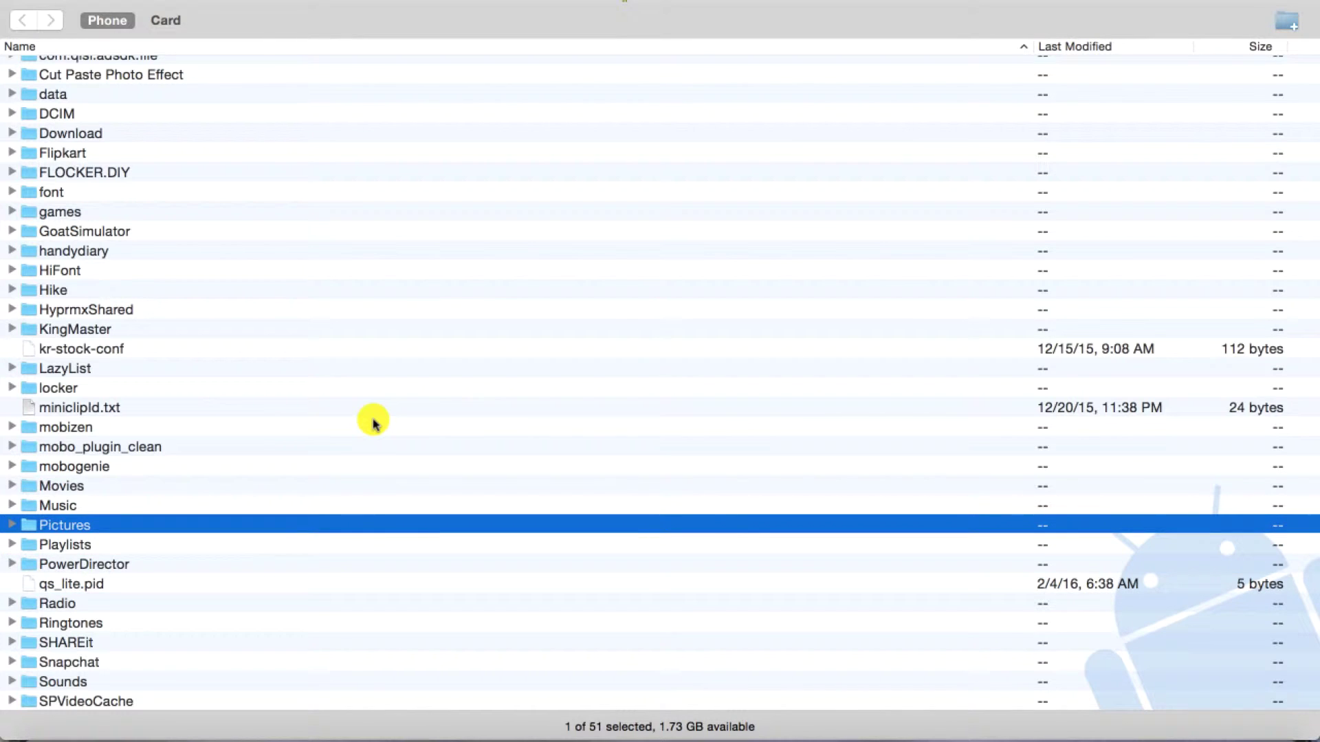
Open Music, then EdjingRecords, select the three .wav recordings, and close the window.
double_click(139, 504)
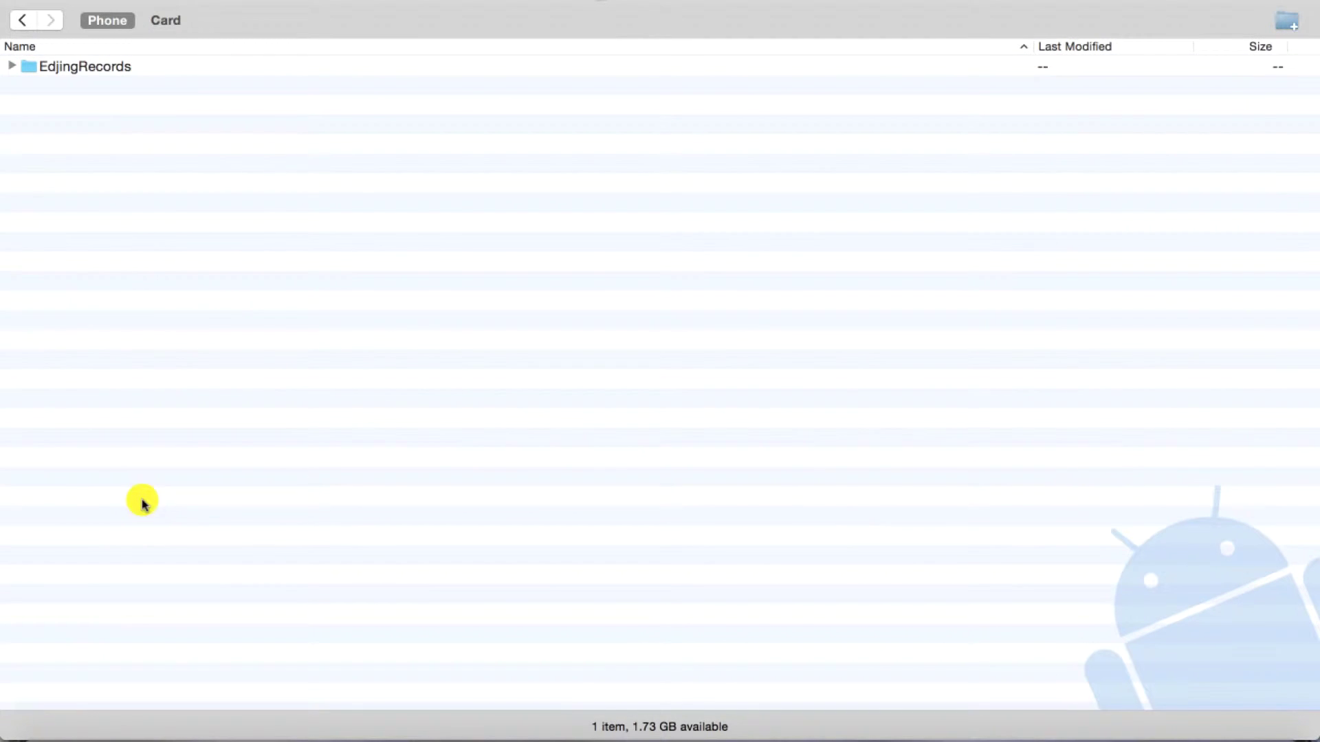
double_click(275, 65)
mouse_move(274, 66)
left_mouse_down()
mouse_move(523, 183)
mouse_move(752, 50)
mouse_move(1095, 512)
mouse_move(1108, 725)
left_mouse_up()
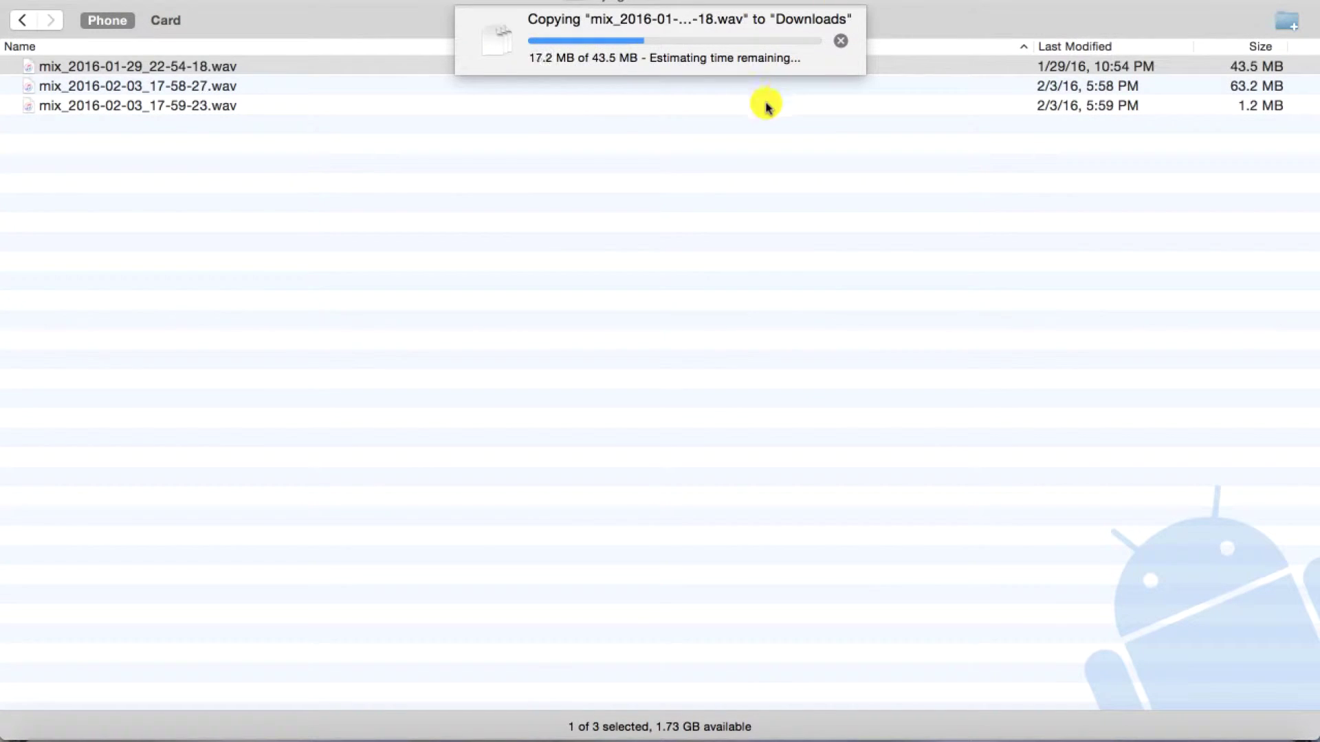
left_click(16, 4)
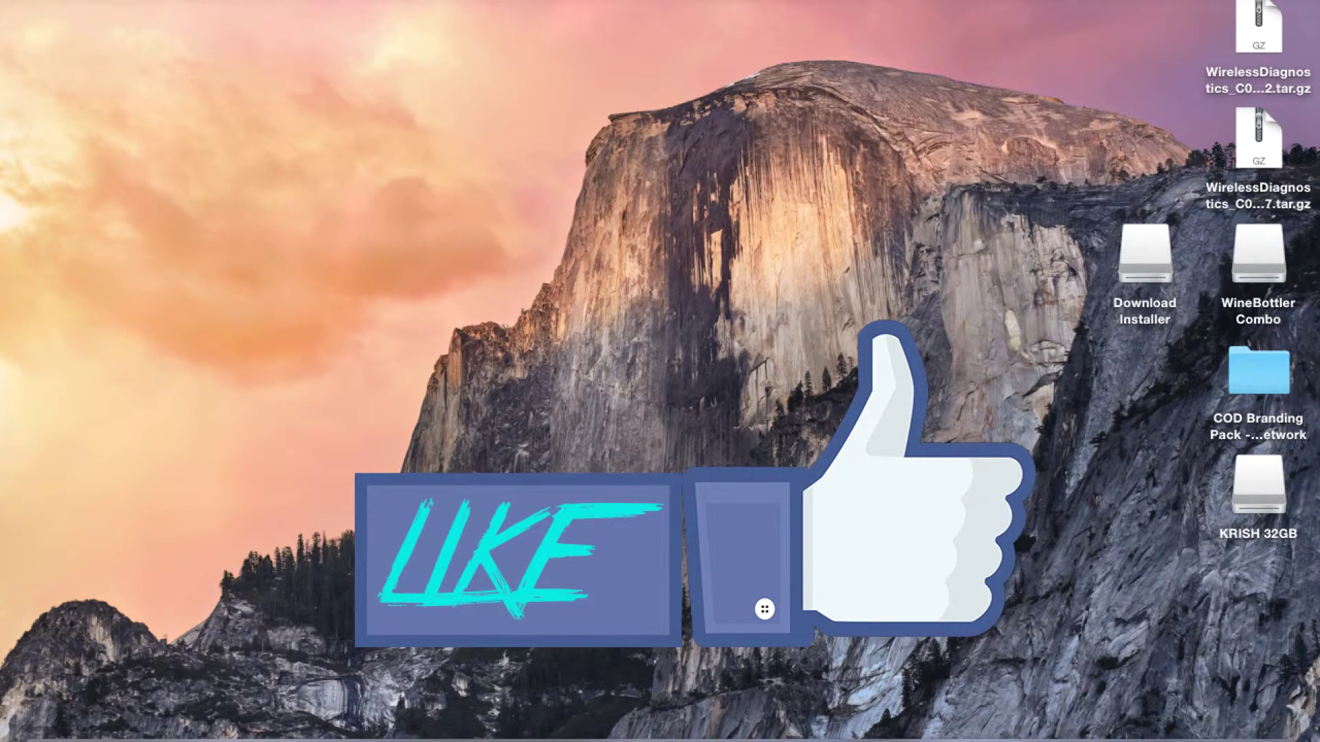
left_click(884, 3)
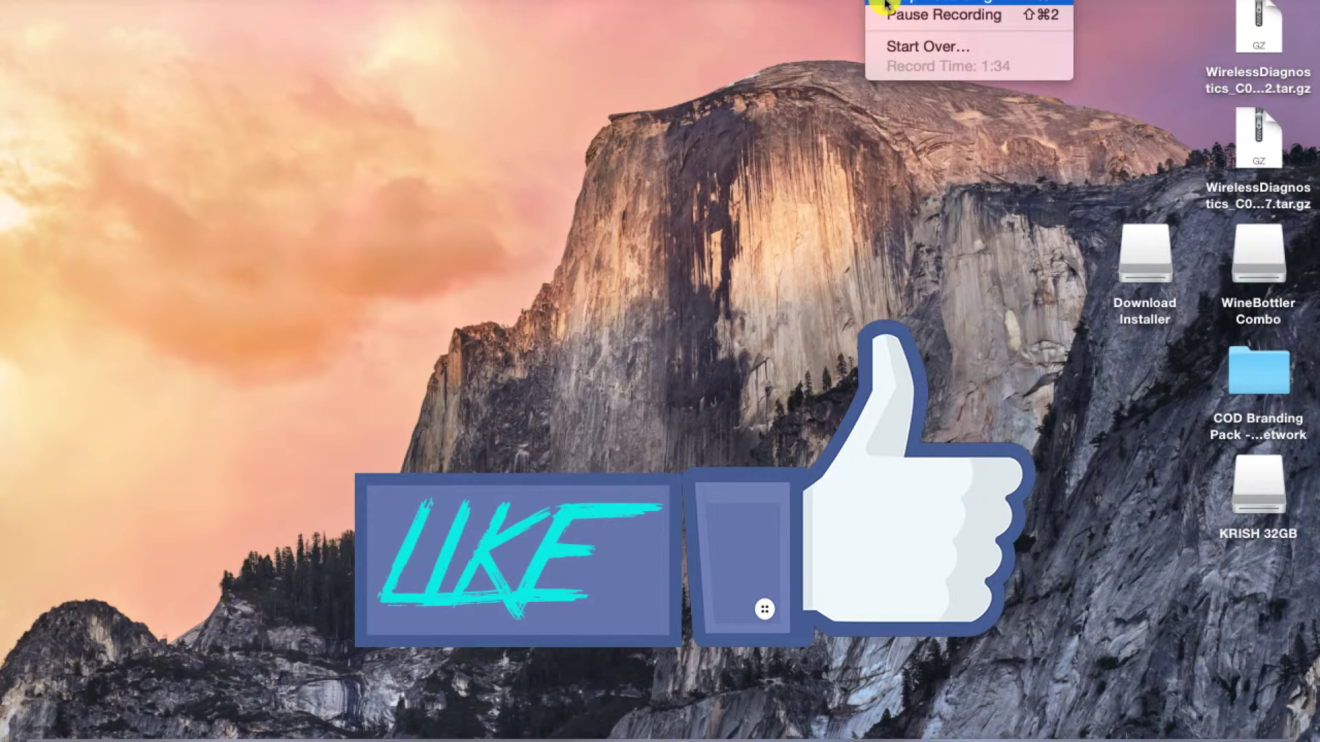